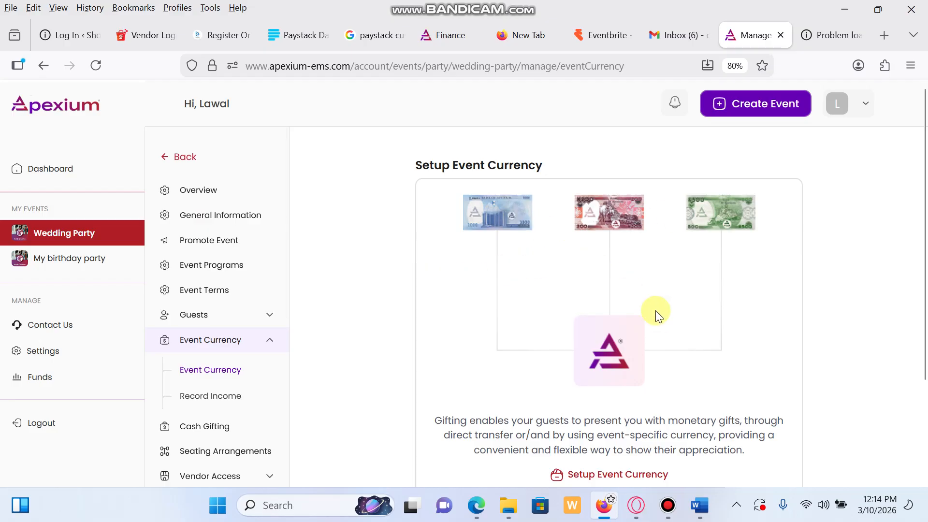
Step: Scroll down the Wedding Party's Setup Event Currency page to read the gifting explanation
scroll(663, 368, "down", 2)
Step: Choose Self-Managed Currency Printing from the currency setup options, showing ₦30,000.00 due
left_click(617, 368)
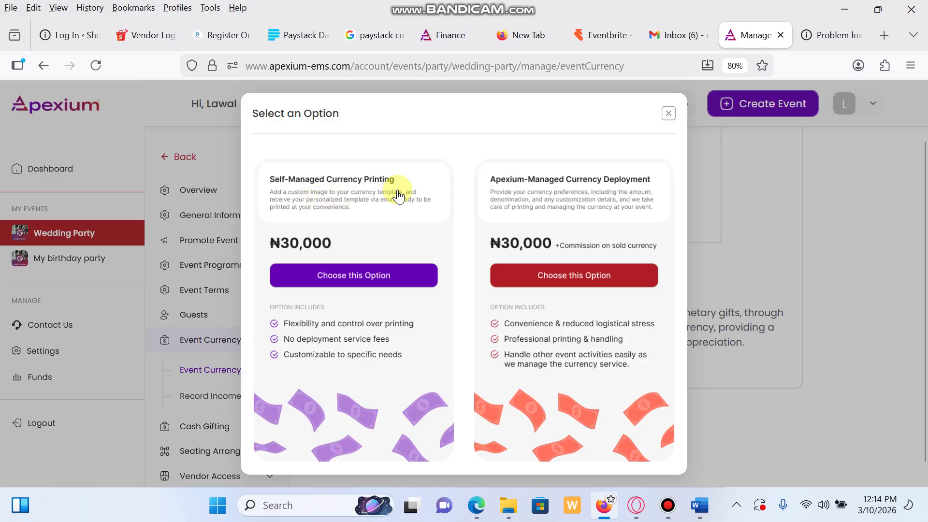
left_click(380, 279)
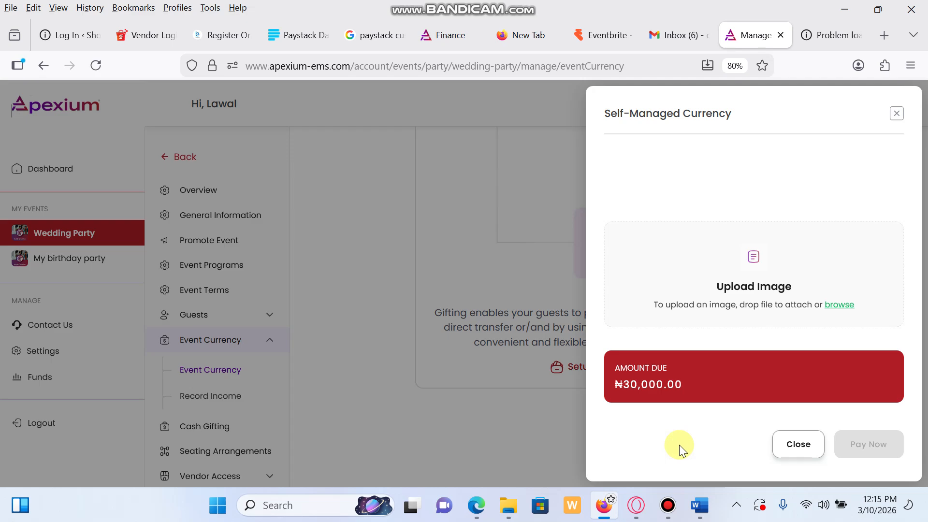
Step: Switch to Apexium-Managed Currency Deployment and start the 200 Naira non-redeemable quantity
left_click(796, 444)
left_click(593, 370)
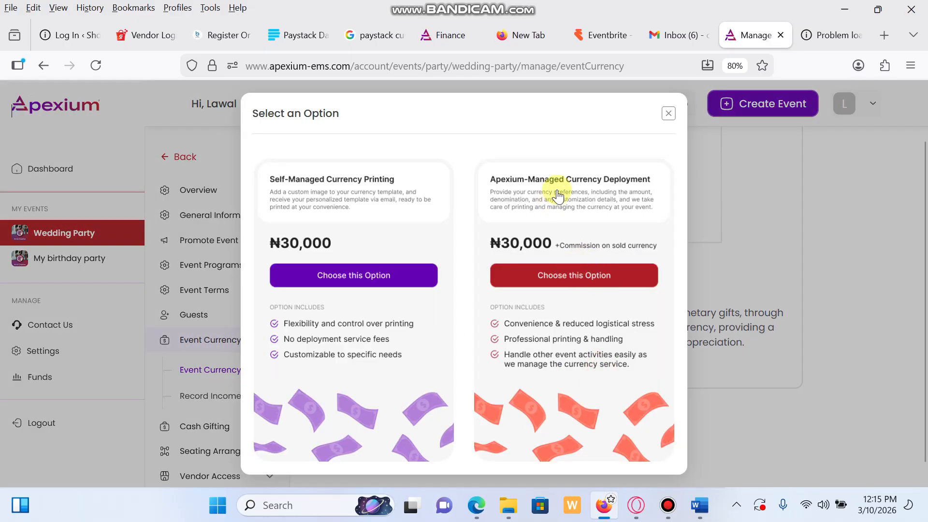
left_click(577, 275)
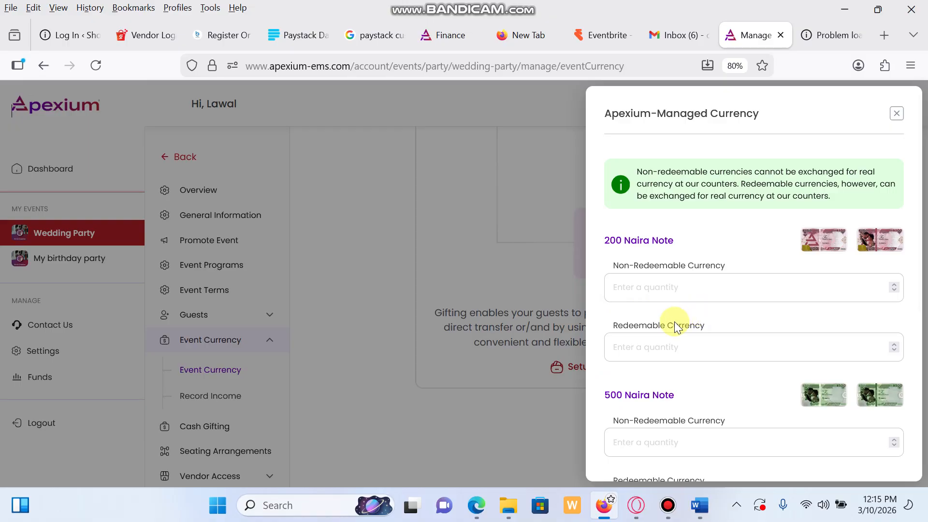
left_click(625, 288)
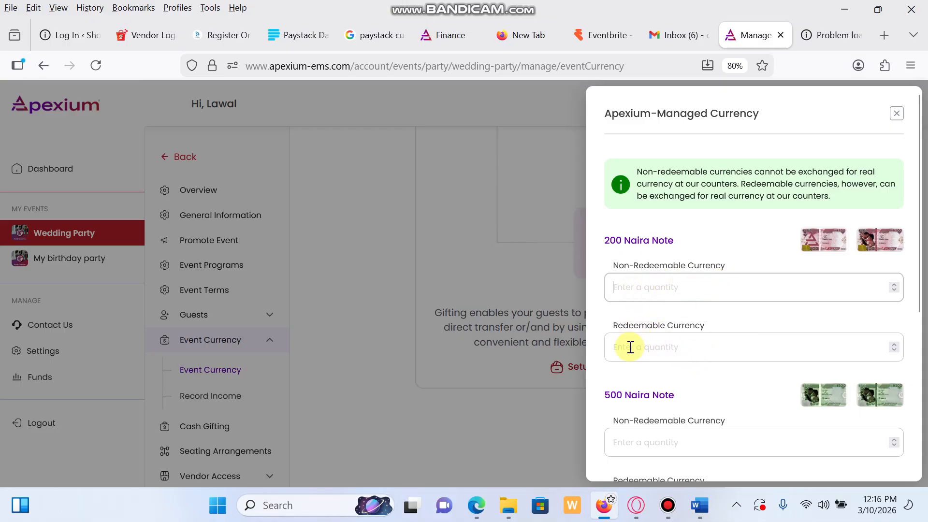
left_click(650, 286)
Step: Enter 100 for the 200 and 500 Naira note quantities
type("1")
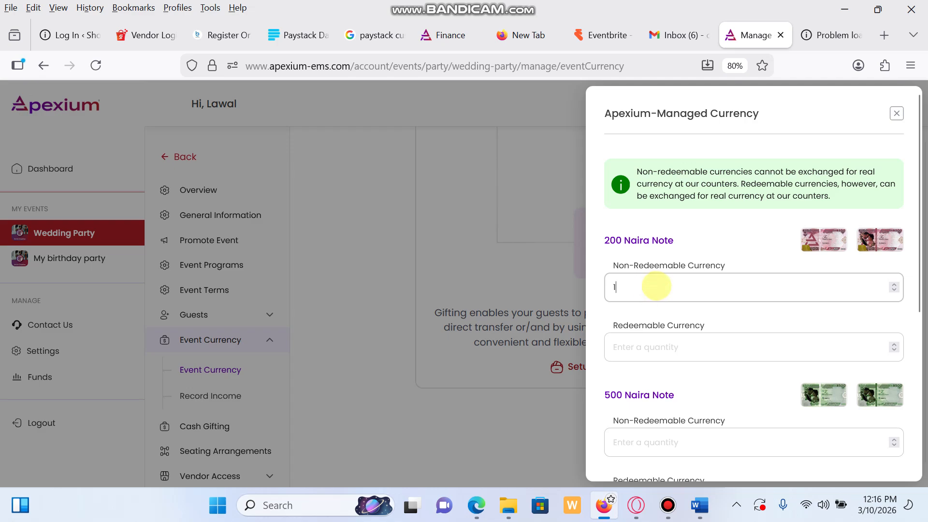
type("00")
left_click(657, 348)
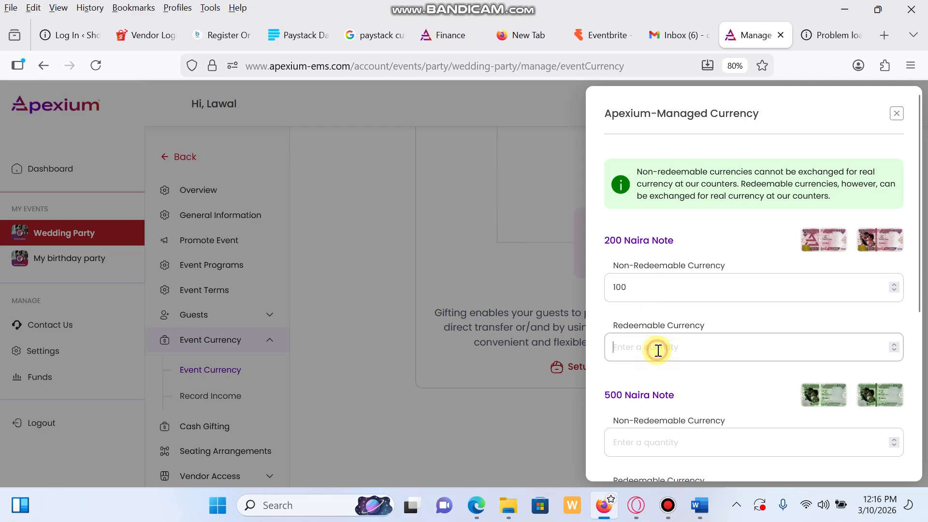
type("100")
scroll(665, 404, "down", 2)
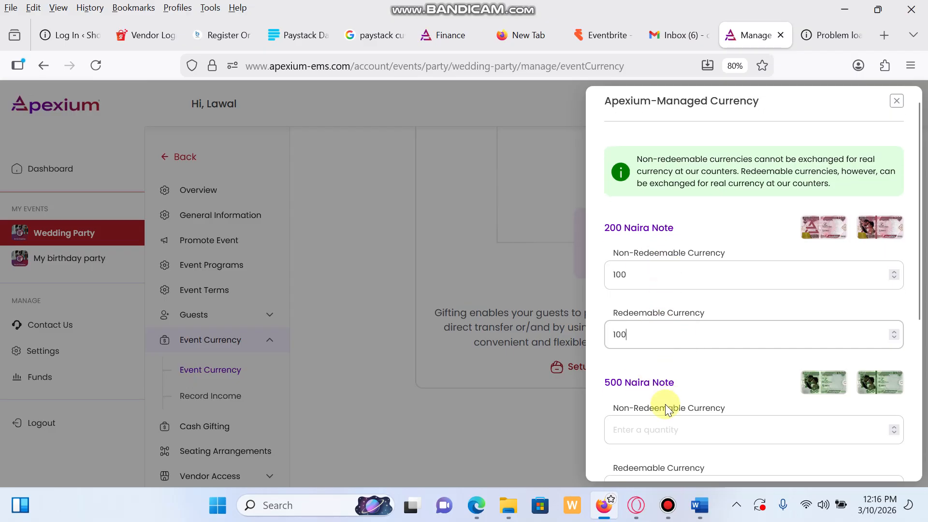
left_click(658, 362)
type("100")
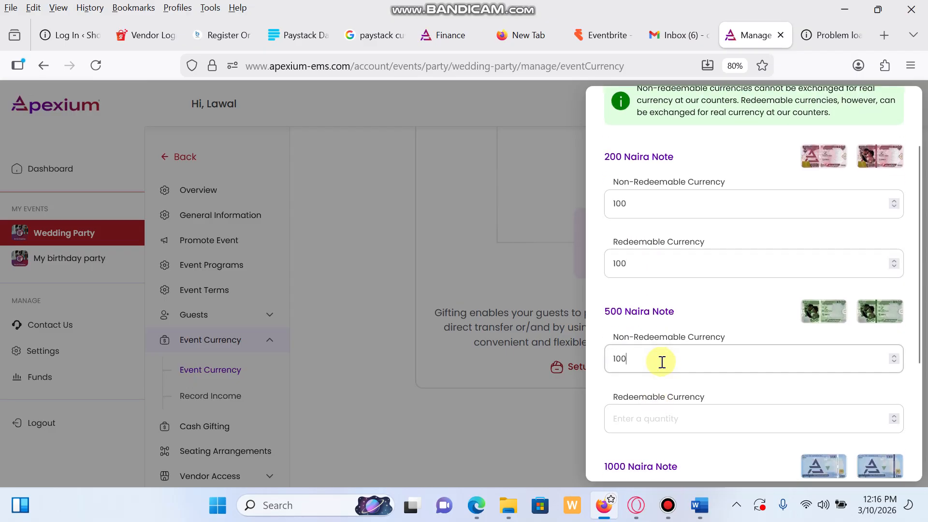
left_click(653, 423)
type("100")
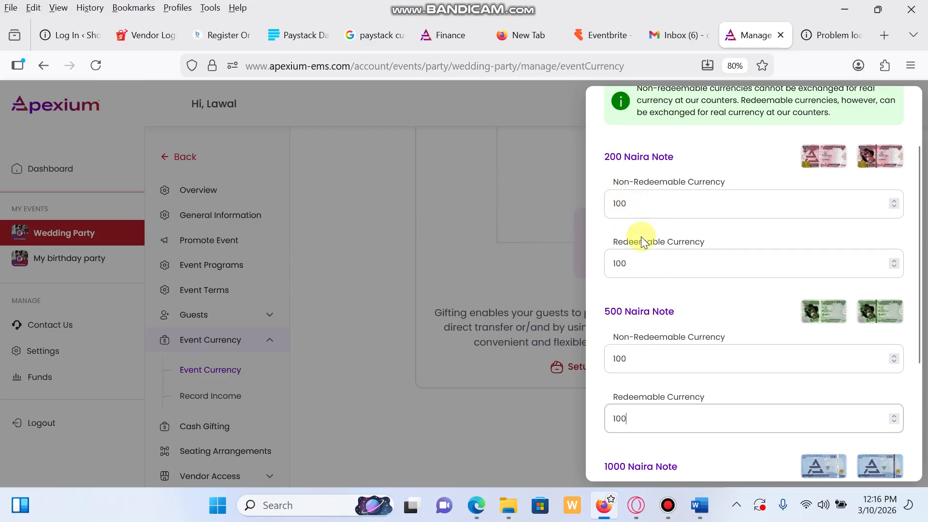
Step: Enter 100 for both 1000 Naira note quantities and continue to the ₦340,000.00 summary
scroll(635, 358, "down", 3)
left_click(636, 394)
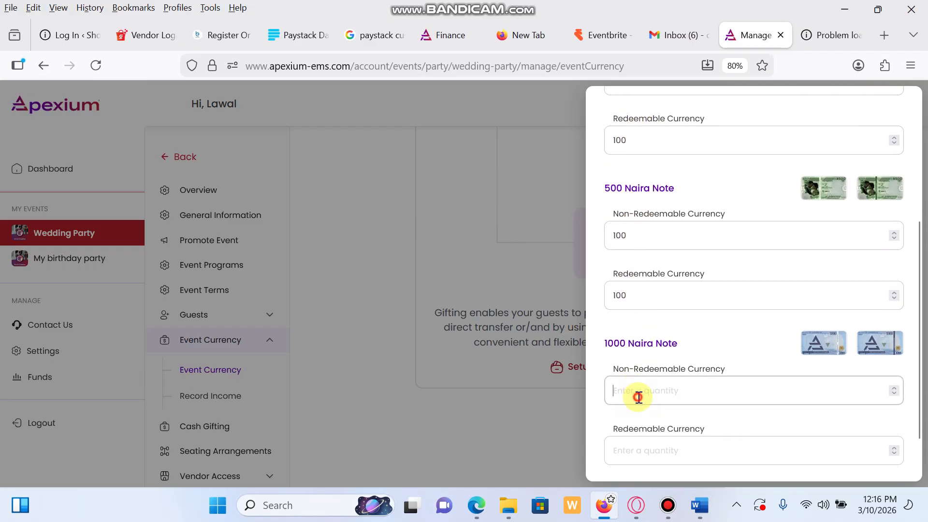
type("100")
left_click(651, 445)
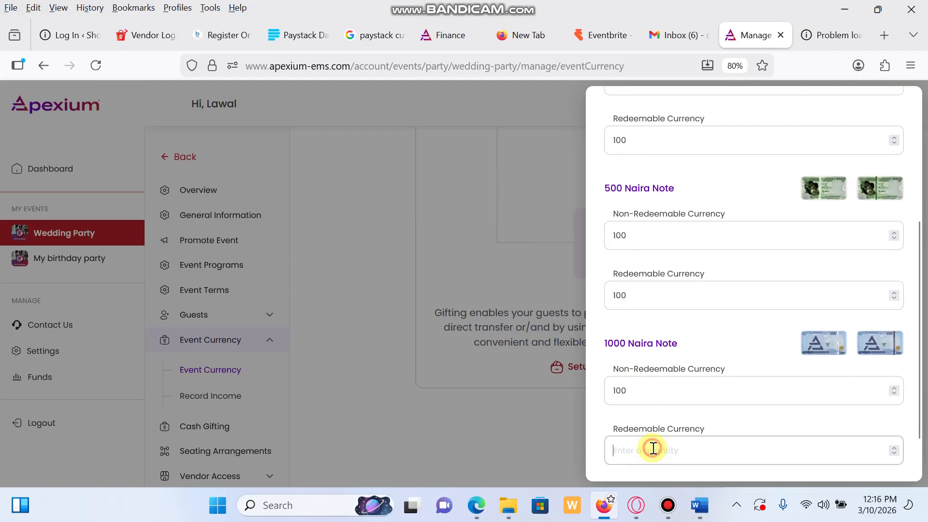
type("100")
scroll(666, 444, "down", 2)
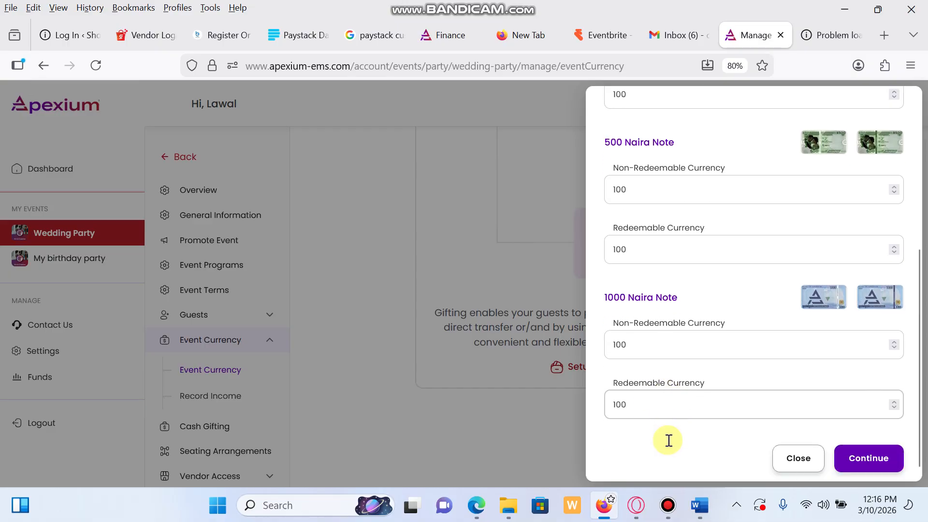
left_click(881, 451)
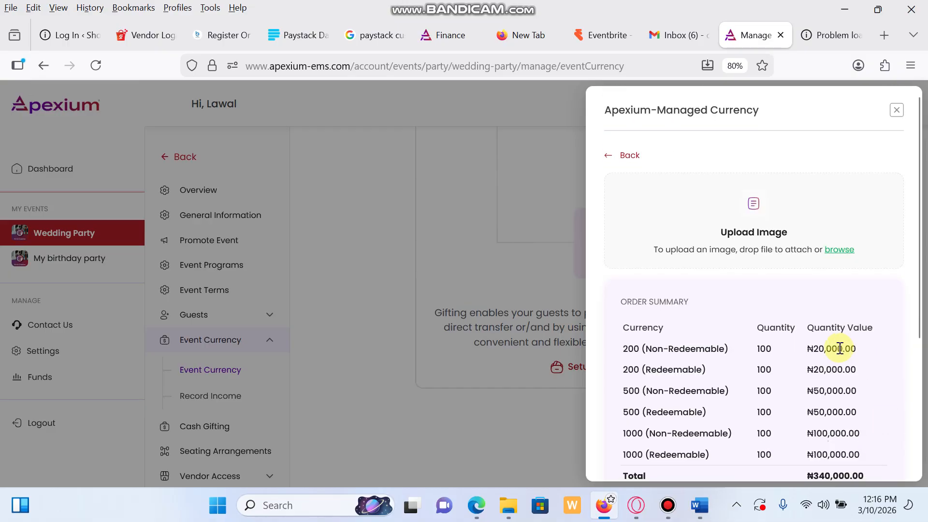
scroll(821, 348, "down", 2)
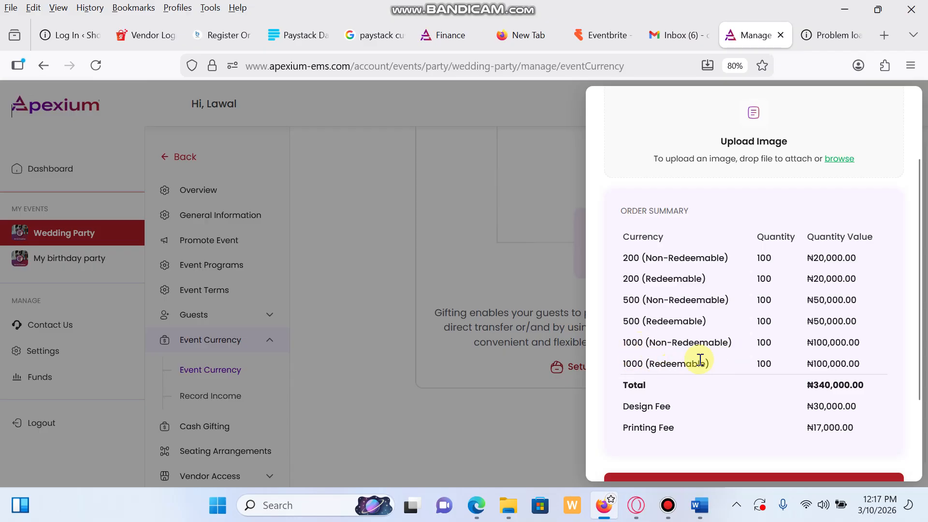
scroll(755, 372, "down", 2)
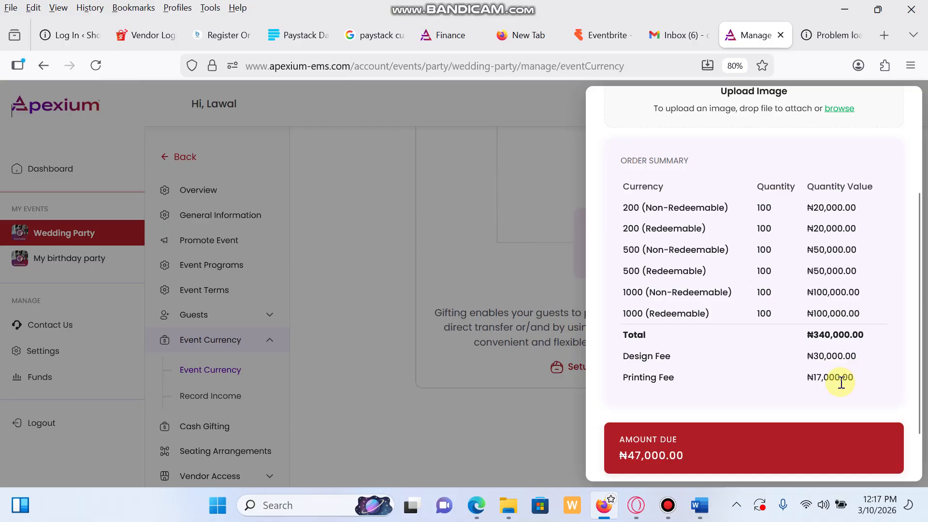
scroll(841, 377, "down", 3)
scroll(822, 241, "up", 5)
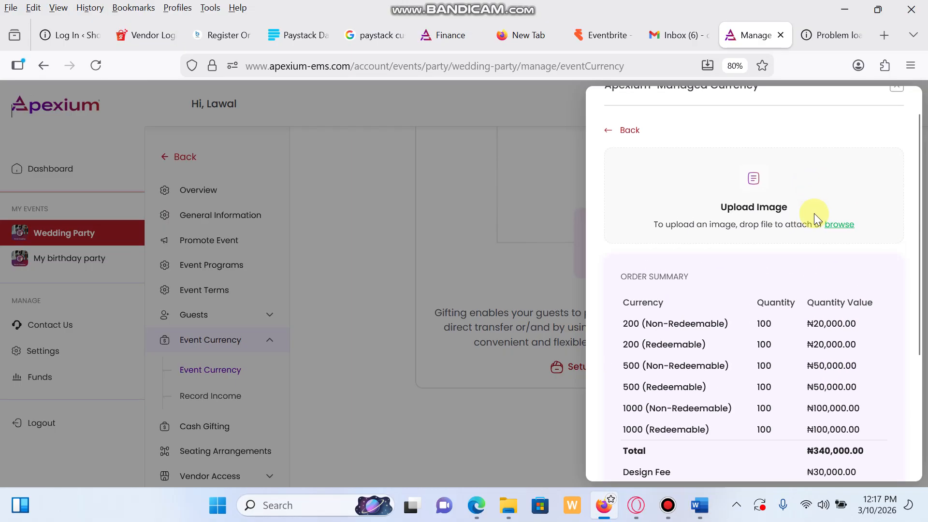
Step: Attach the design image to the currency order and start paying the ₦47,000.00 due
left_click(840, 224)
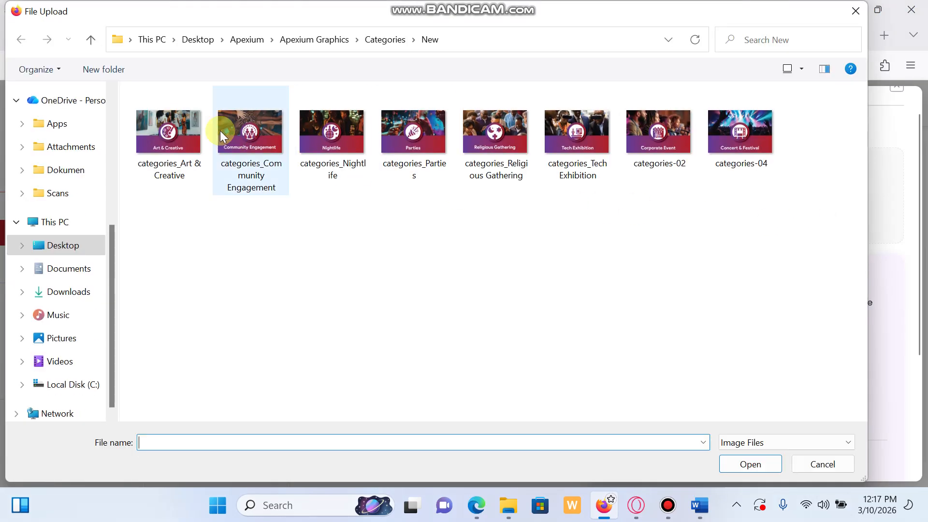
left_click(169, 133)
left_click(750, 464)
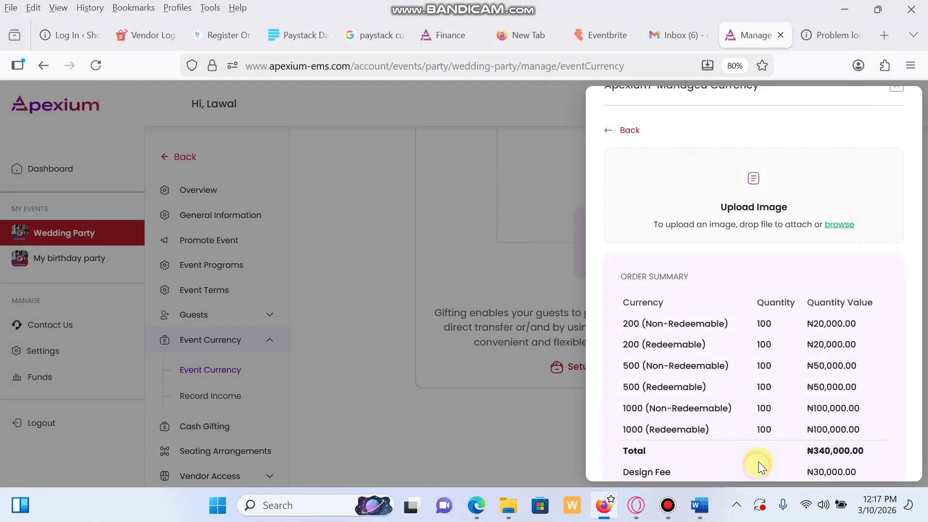
scroll(817, 342, "down", 5)
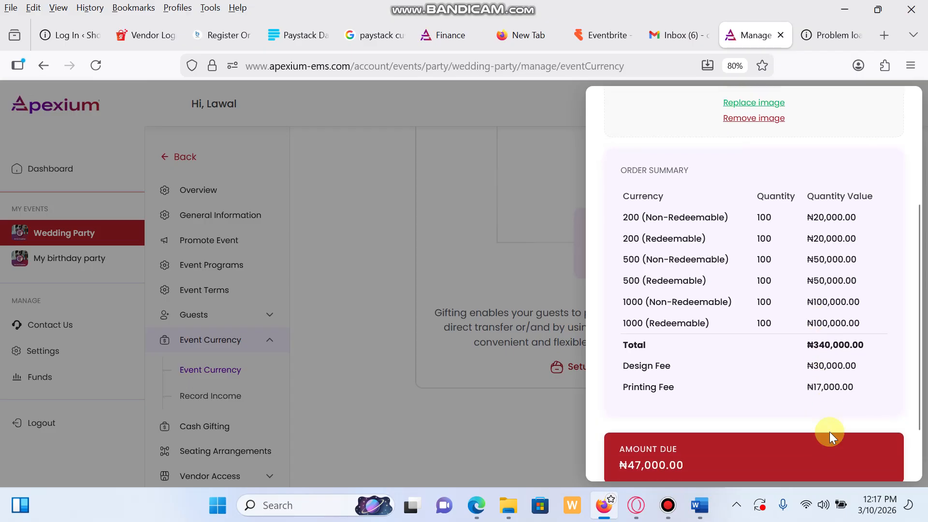
left_click(867, 449)
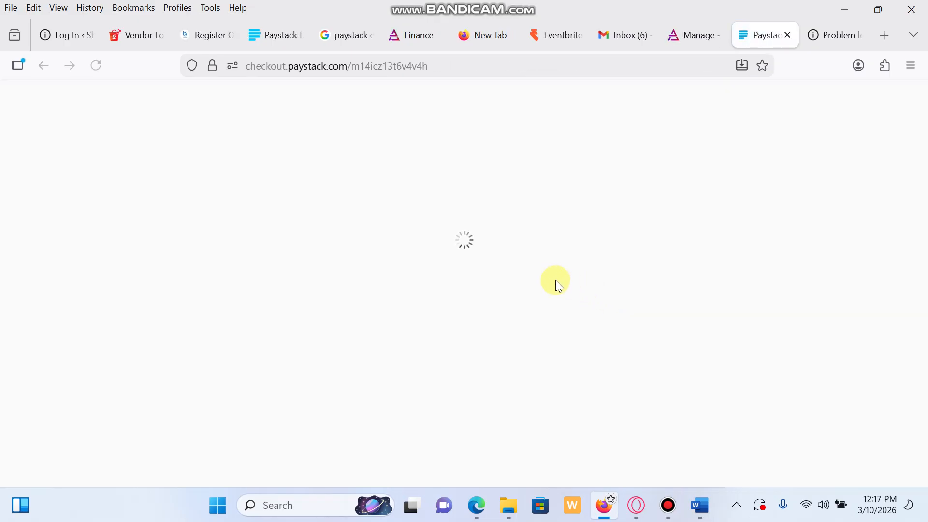
Step: Pay NGN 47,000 in Paystack with the Success test outcome and dismiss the confirmation
left_click(420, 300)
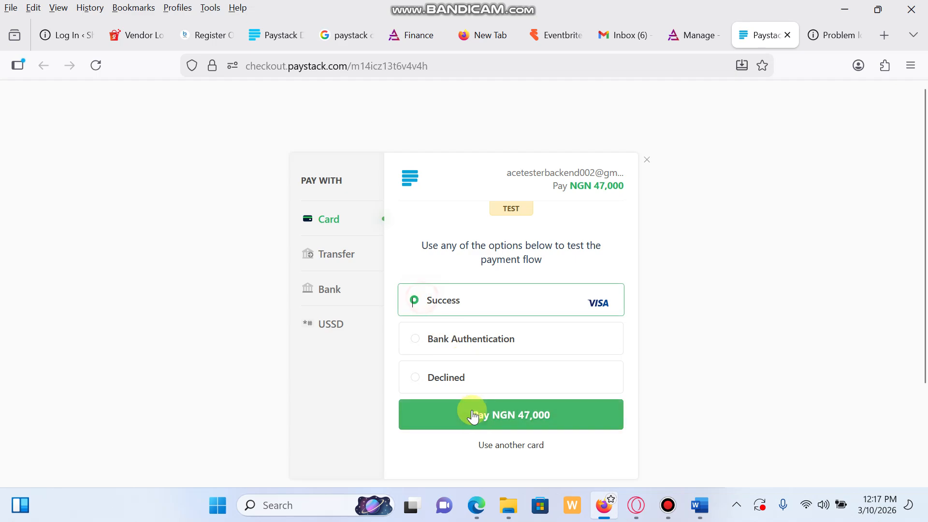
left_click(475, 419)
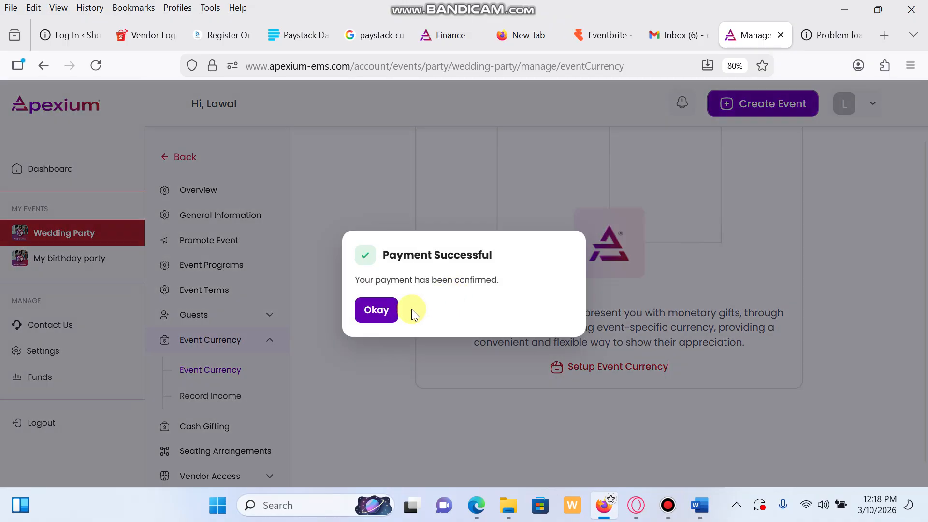
left_click(383, 315)
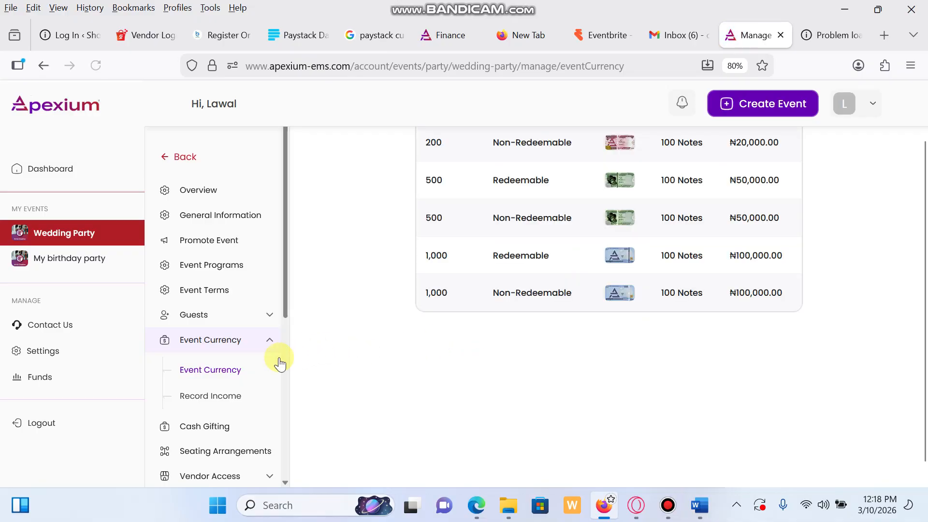
Step: Scroll through the Event Currency table of six note rows, 100 notes each
scroll(628, 297, "up", 2)
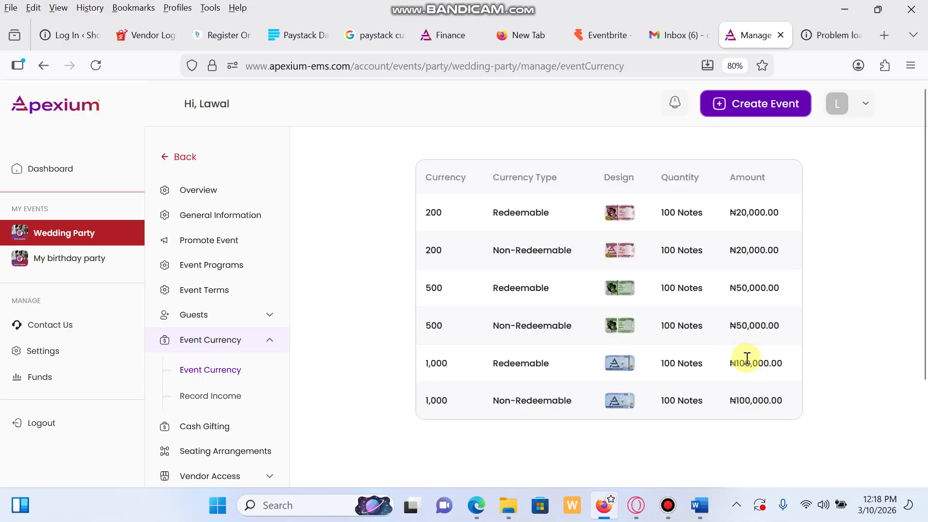
scroll(760, 338, "down", 3)
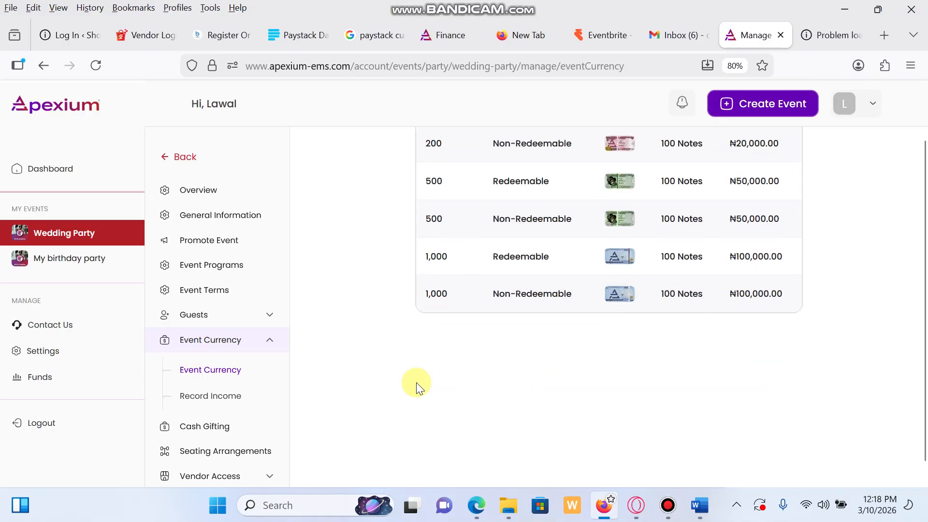
Step: Open the Wedding Party's Record Income page
left_click(220, 398)
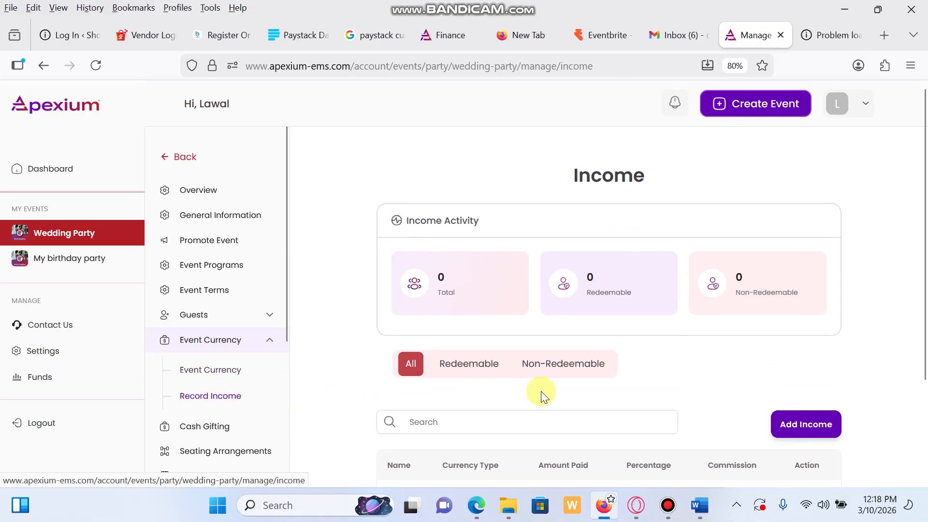
scroll(692, 401, "down", 3)
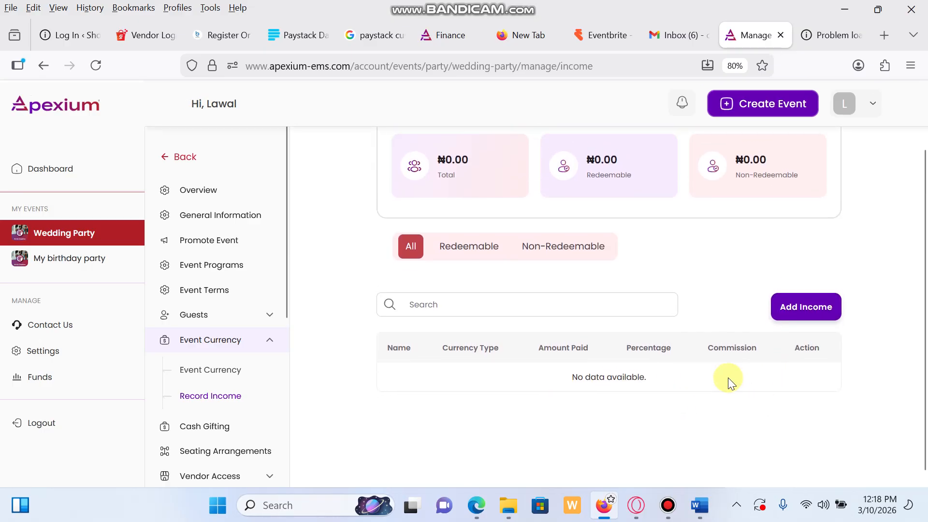
scroll(728, 378, "up", 1)
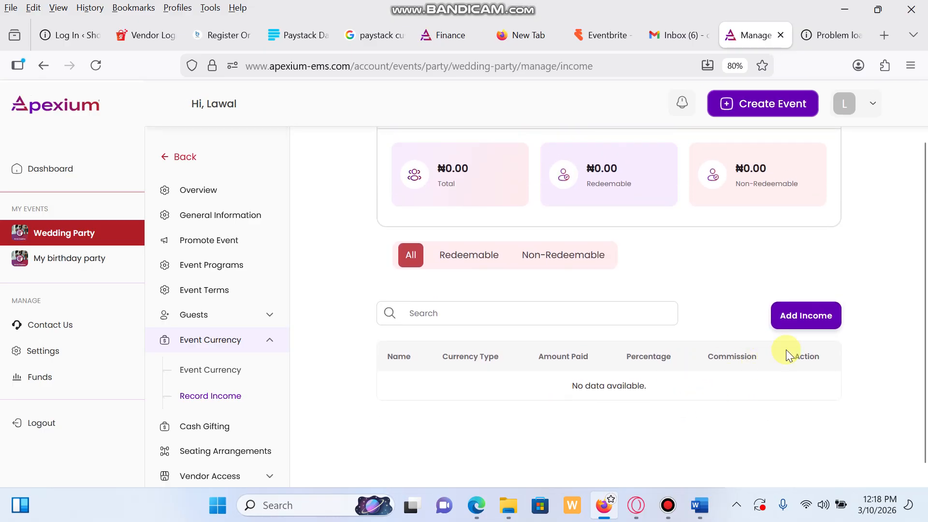
Step: Add a ₦10,000 Redeemable income entry with the guest's name, showing ₦500 commission
left_click(813, 318)
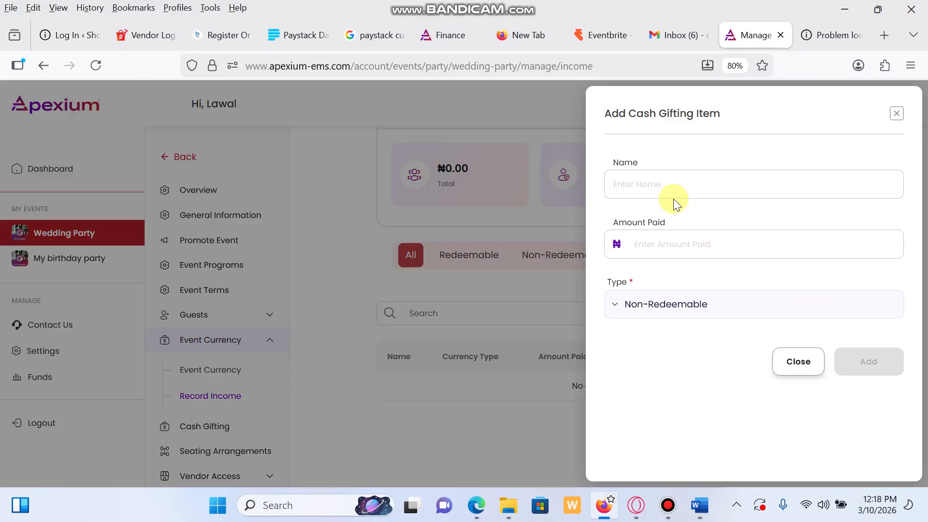
left_click(676, 183)
type("Ade")
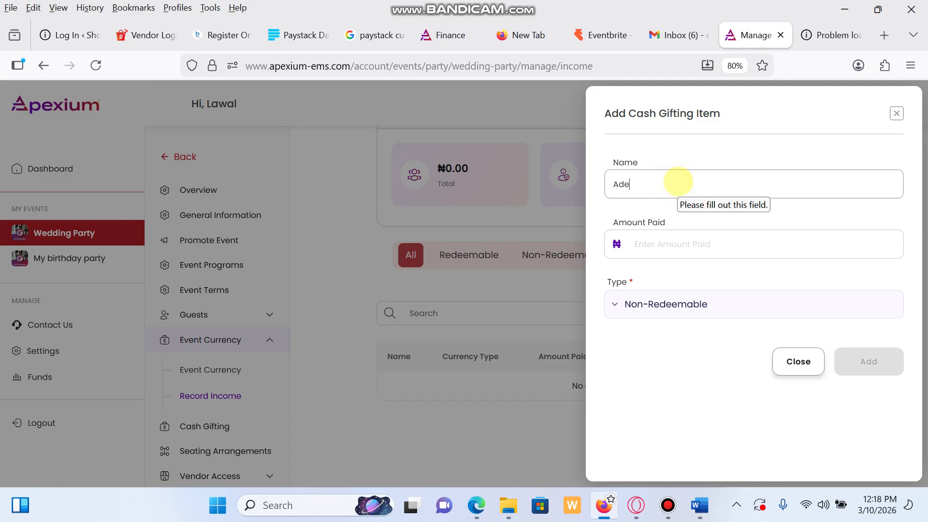
type("wale")
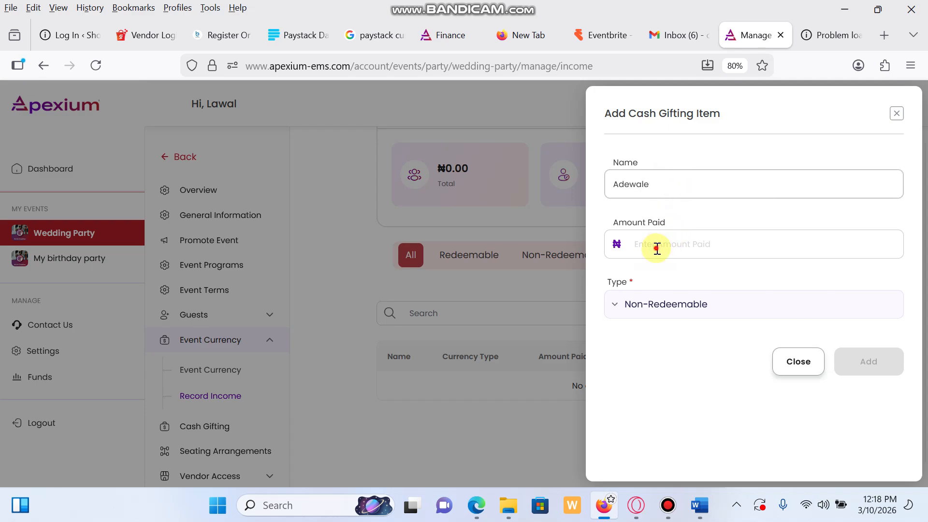
left_click(657, 249)
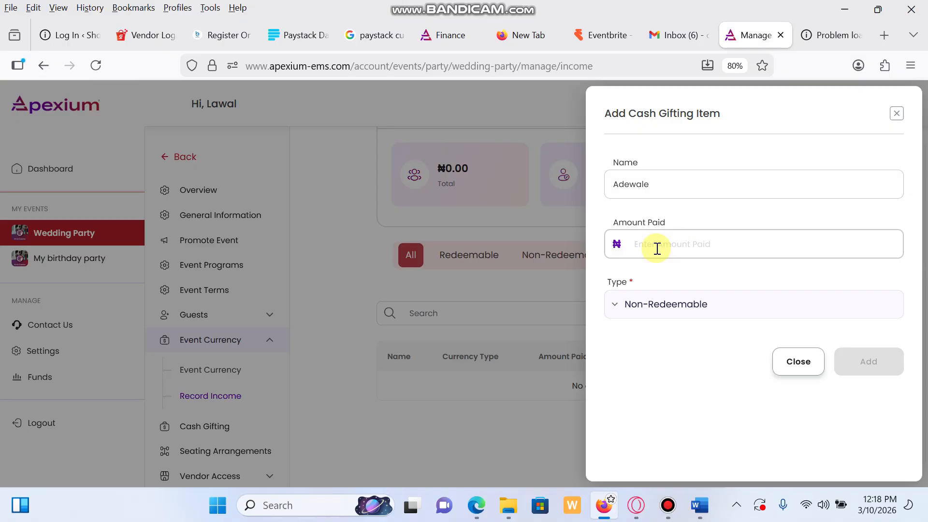
type("1")
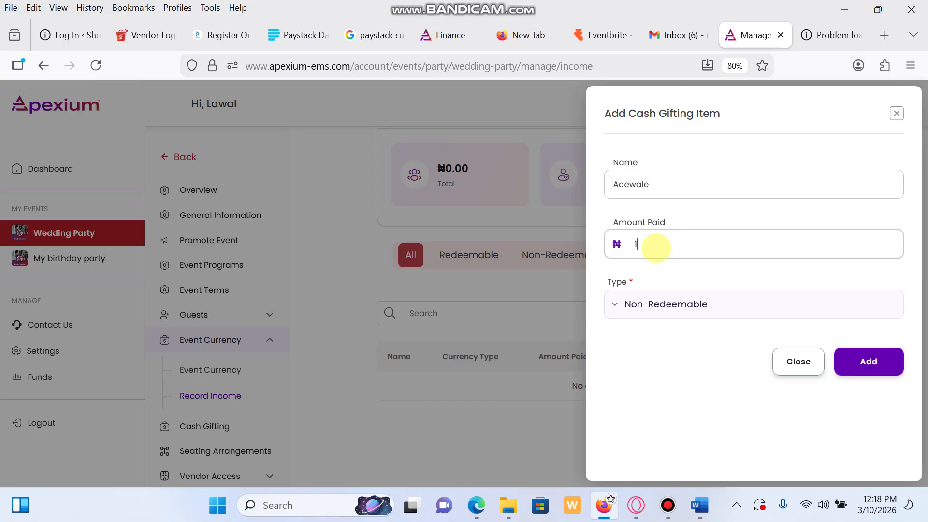
type("0,000")
left_click(682, 308)
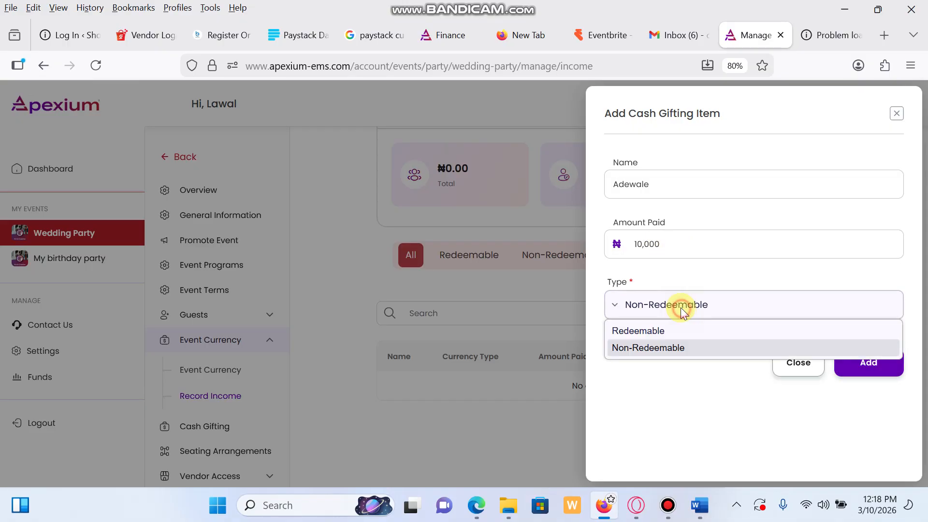
left_click(638, 331)
left_click(868, 362)
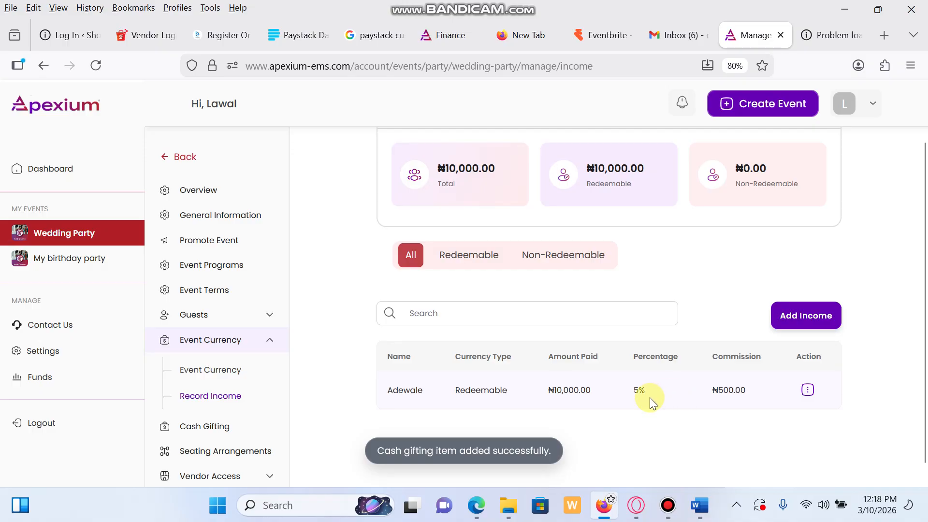
Step: Go back from the income records to the Event Currency page with its six note rows
scroll(638, 399, "down", 1)
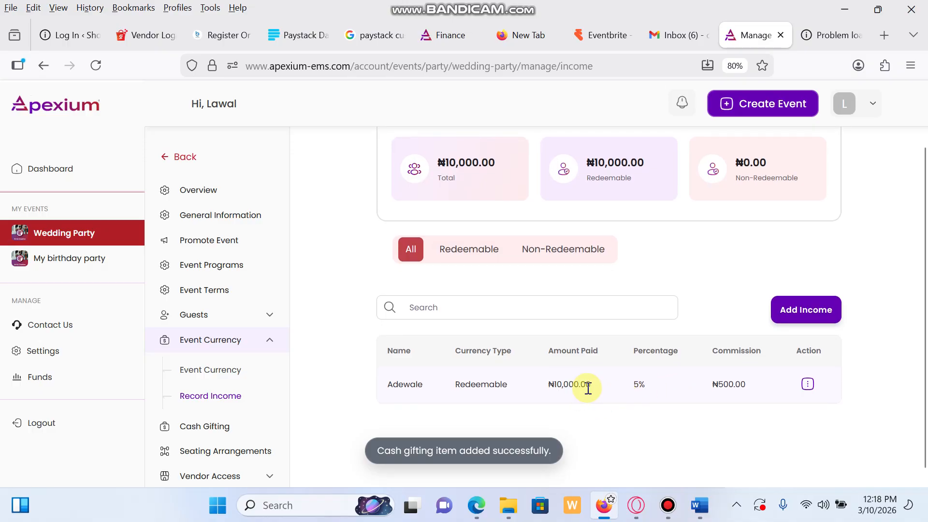
scroll(587, 387, "down", 1)
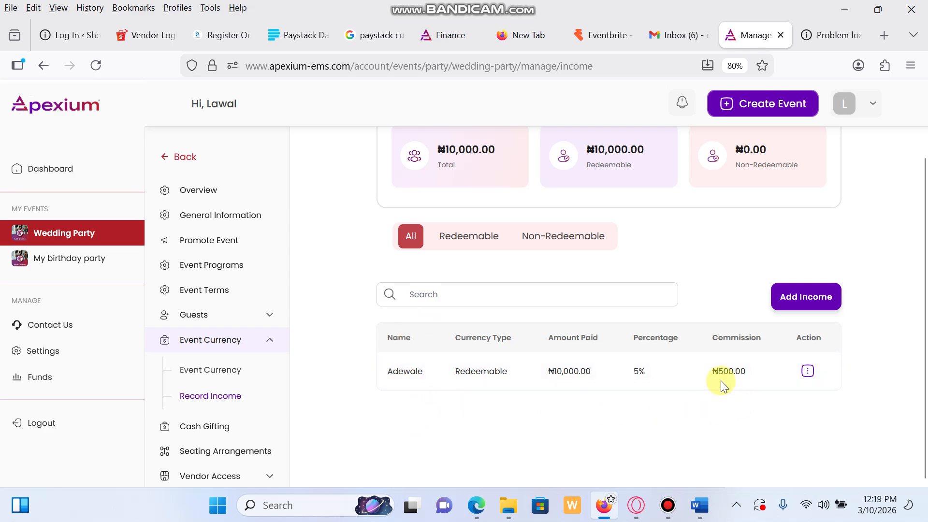
scroll(648, 236, "up", 1)
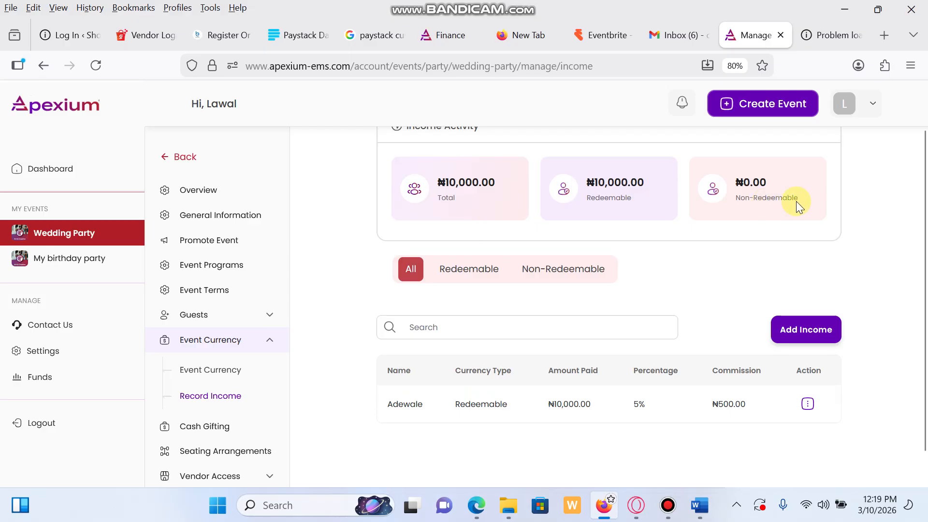
scroll(654, 211, "up", 1)
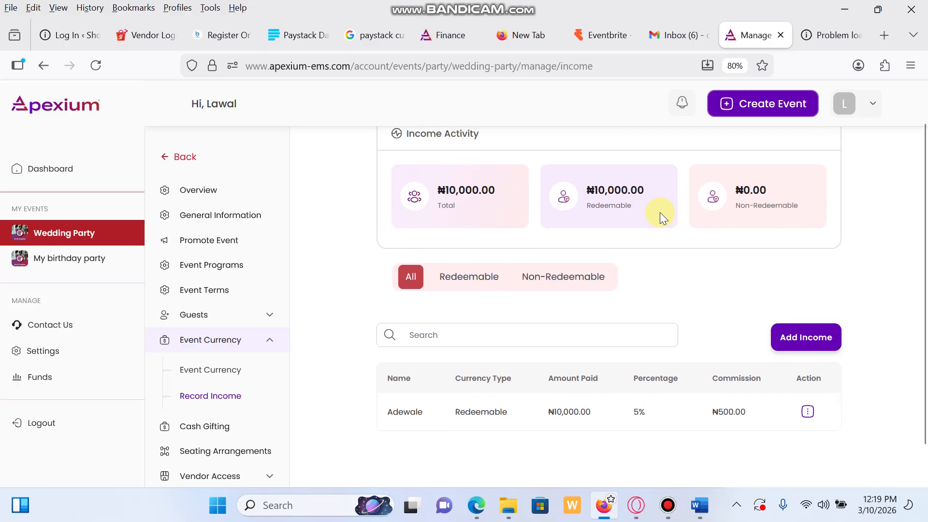
left_click(217, 371)
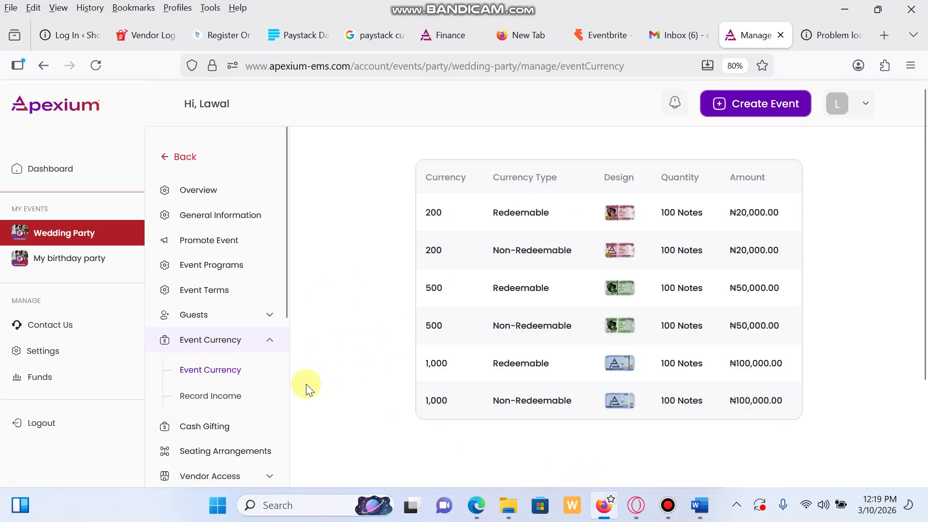